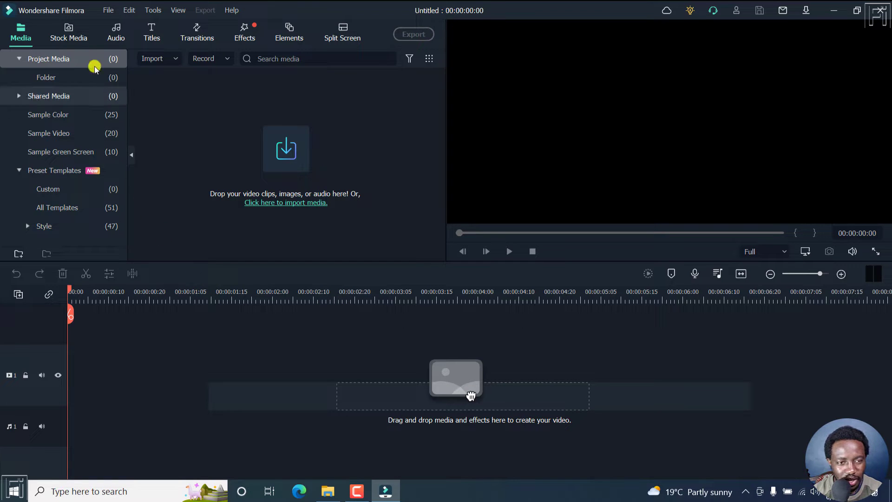
# Browse Pexels videos in the Stock Media library to find the 4K aerial coast clip
pyautogui.click(68, 31)
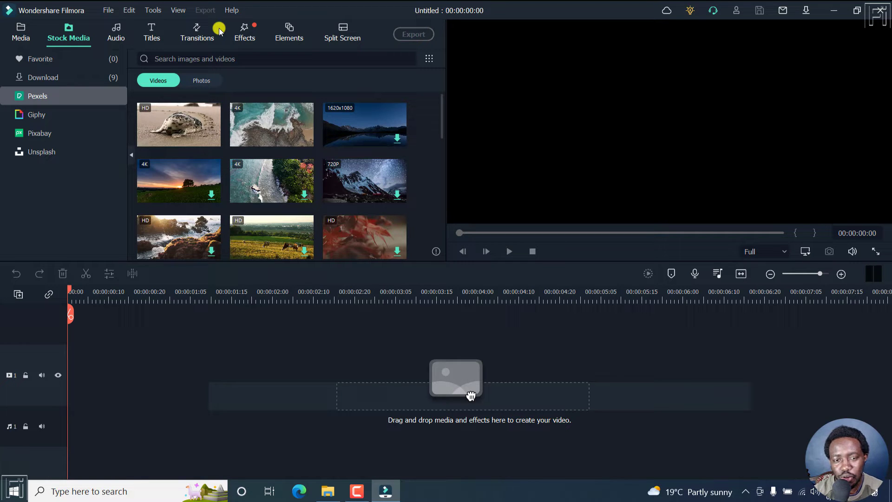
pyautogui.moveTo(253, 140)
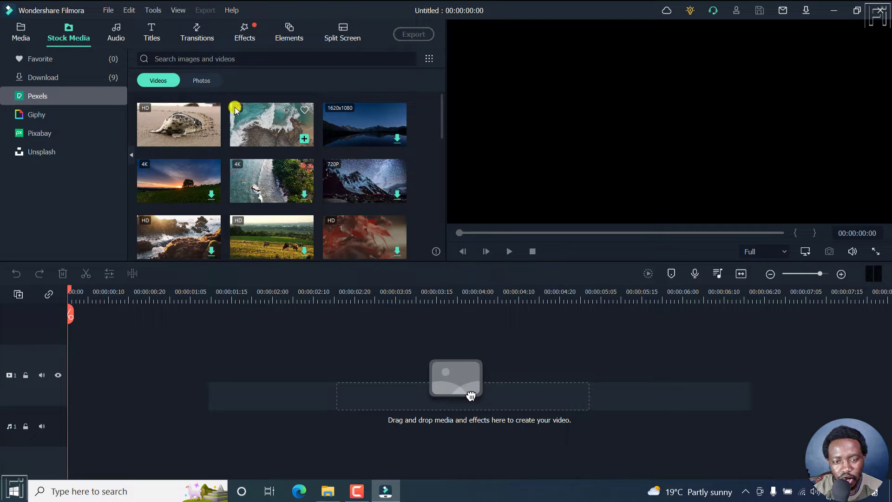
# Add the 4K coast clip, dismiss the resolution question, undo the addition, and reset the playhead
pyautogui.click(303, 137)
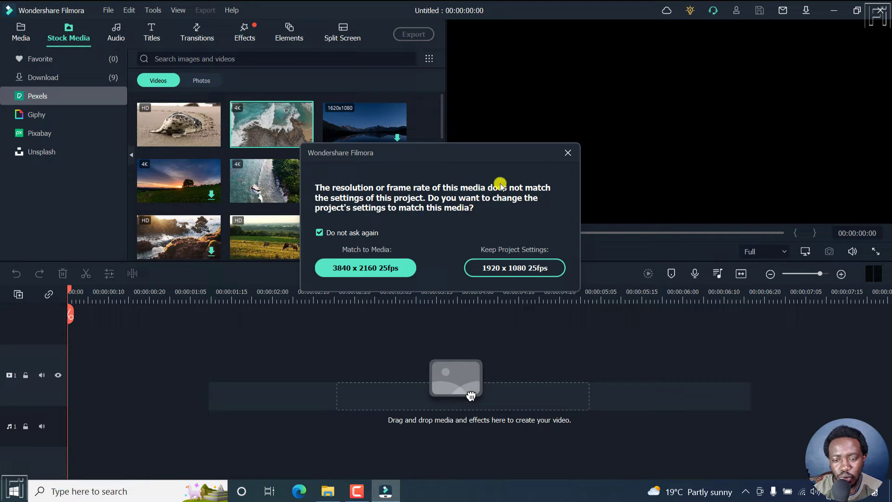
pyautogui.click(567, 157)
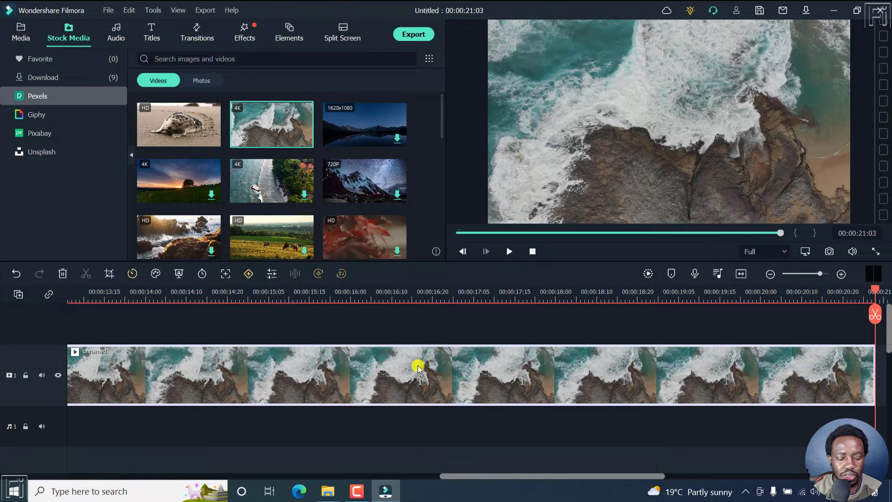
pyautogui.hotkey('ctrl', 'z')
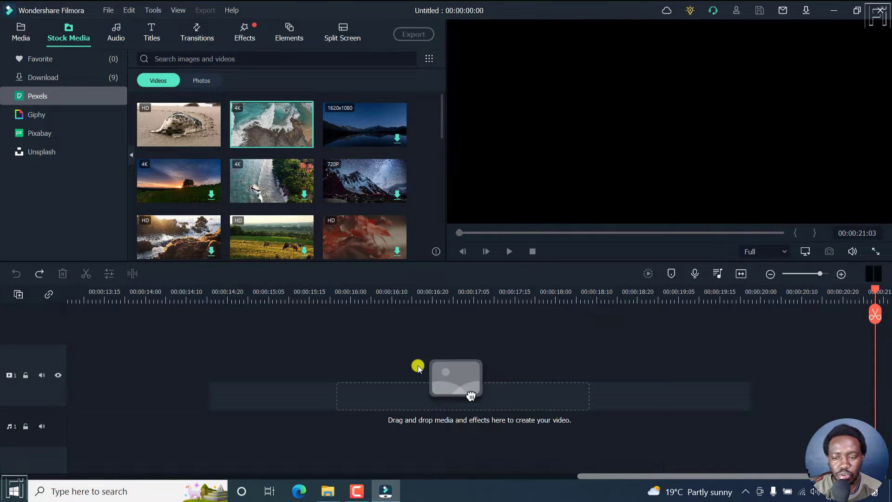
pyautogui.click(117, 291)
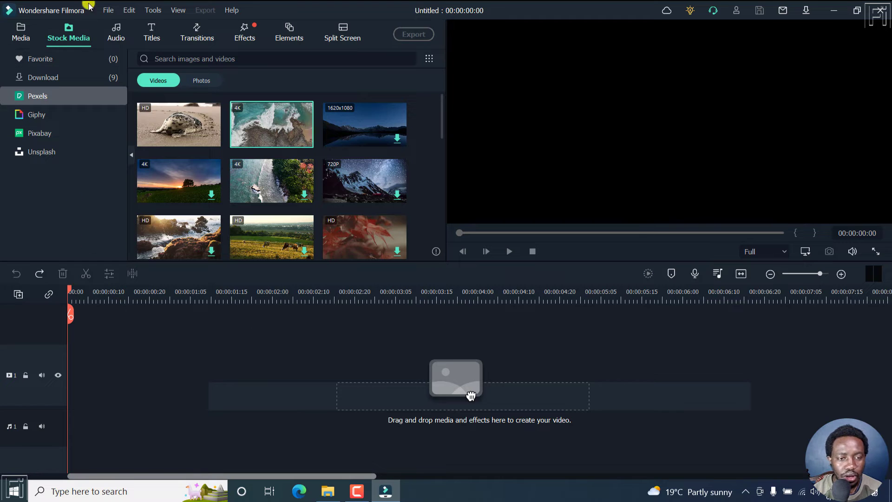
# Review the 16:9 1920x1080 project settings, then add the 4K coast clip again
pyautogui.click(107, 11)
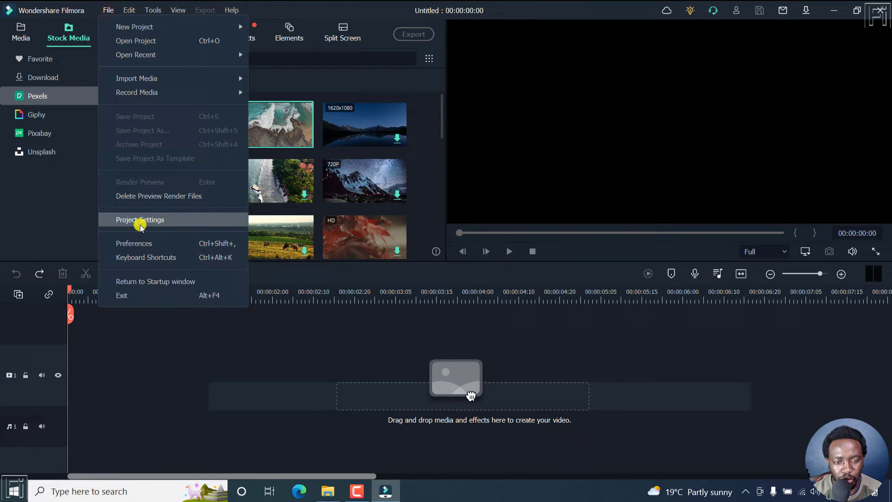
pyautogui.click(140, 222)
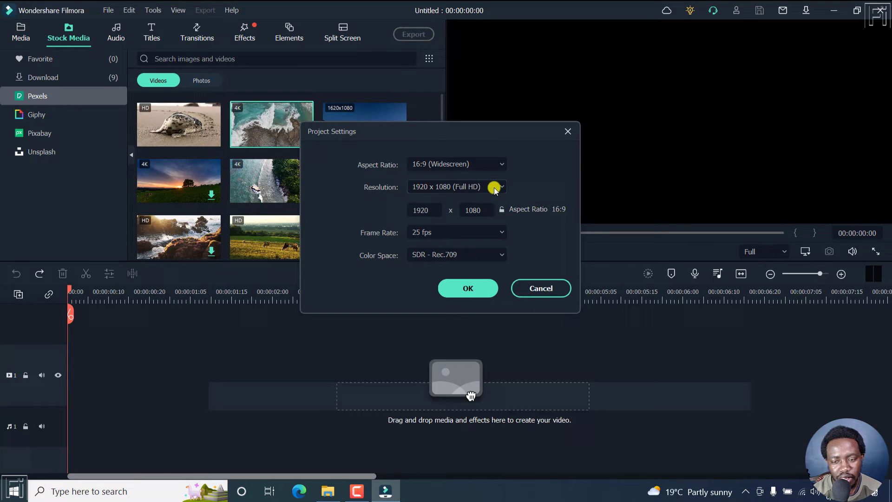
pyautogui.click(567, 130)
pyautogui.click(303, 139)
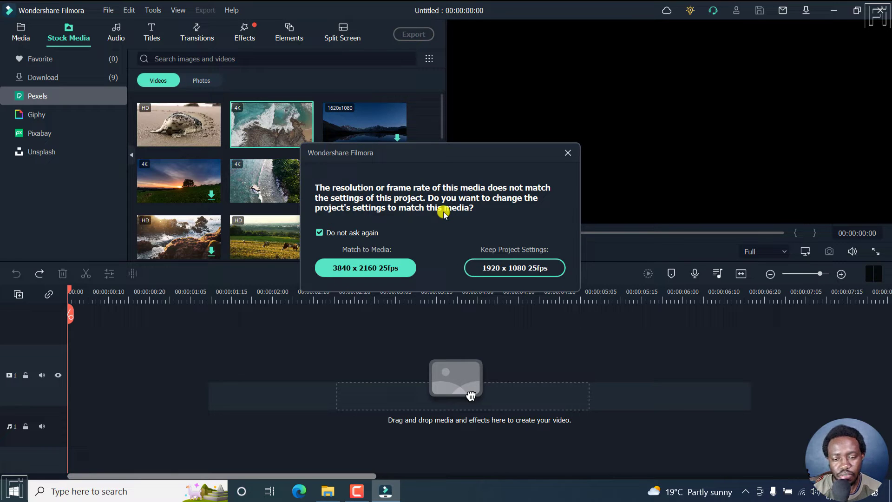
# Keep the prompt enabled, match the project to 3840 x 2160 25fps, and fit the timeline
pyautogui.click(356, 232)
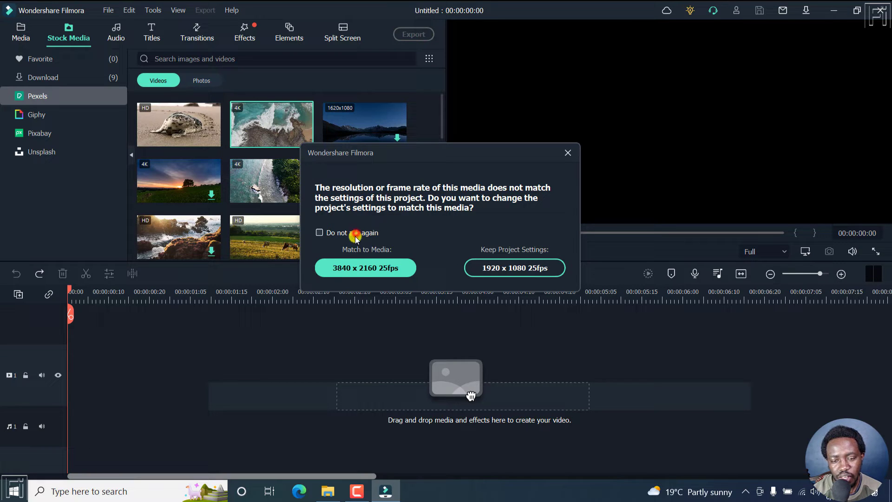
pyautogui.click(356, 269)
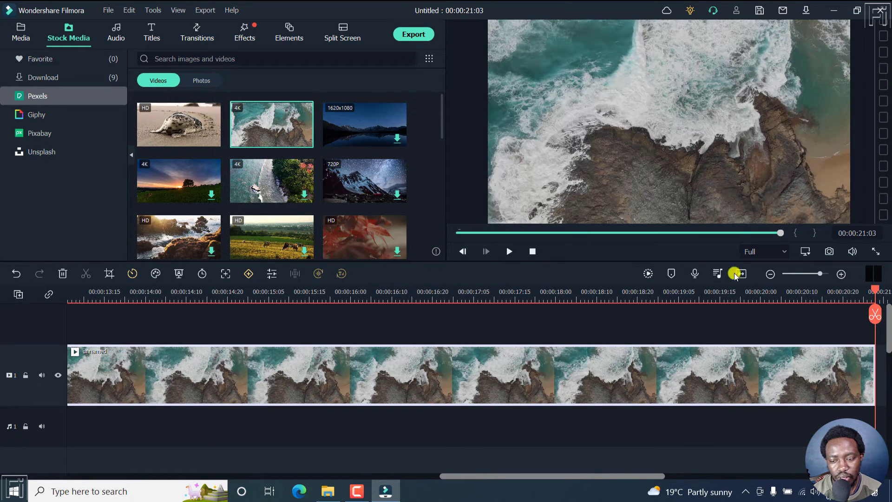
pyautogui.click(736, 275)
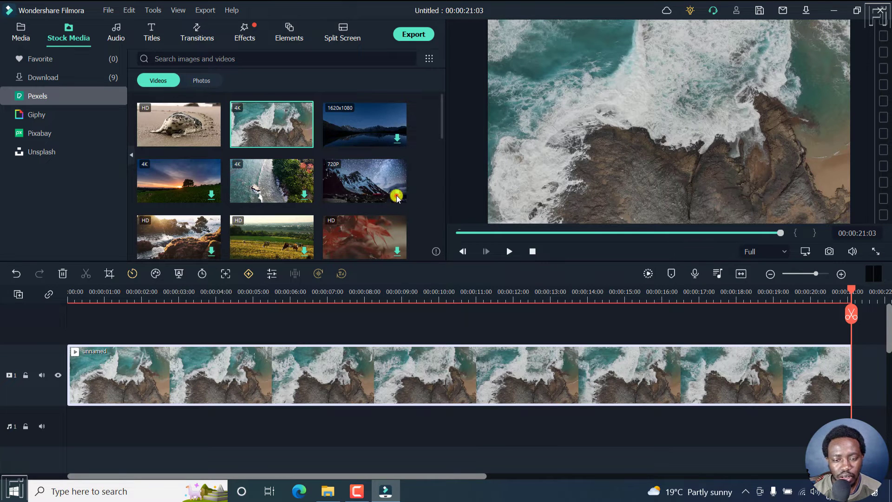
# Download the 720P starry mountain clip and append it, keeping the project at 3840 x 2160
pyautogui.click(397, 194)
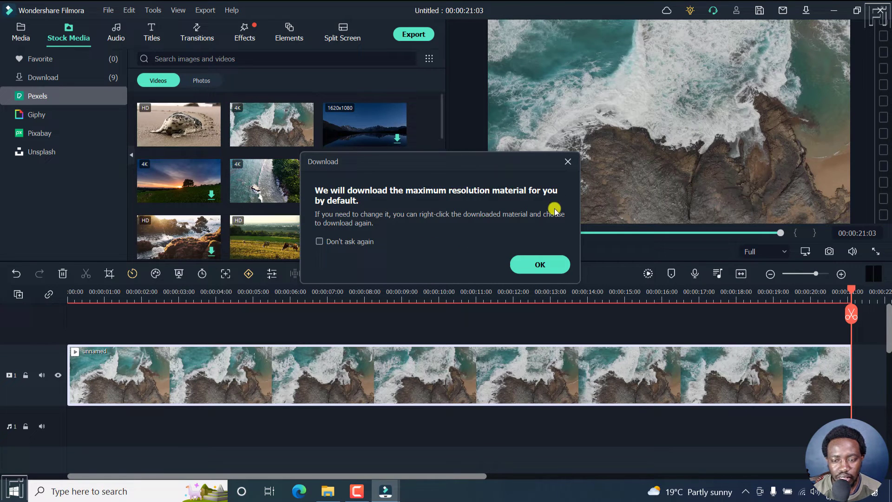
pyautogui.click(531, 269)
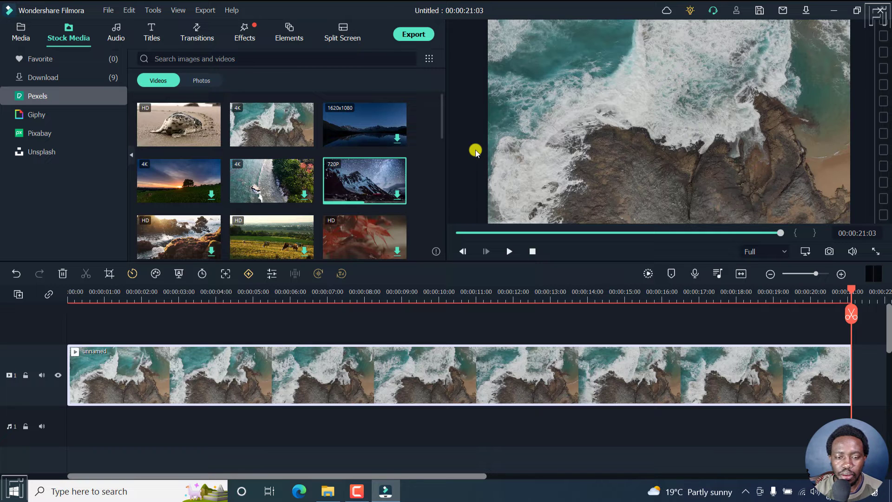
pyautogui.doubleClick(353, 171)
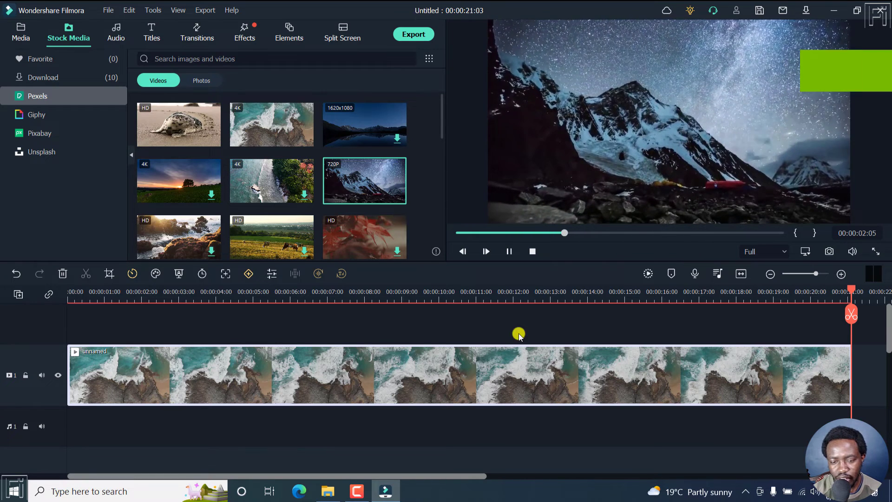
pyautogui.click(400, 196)
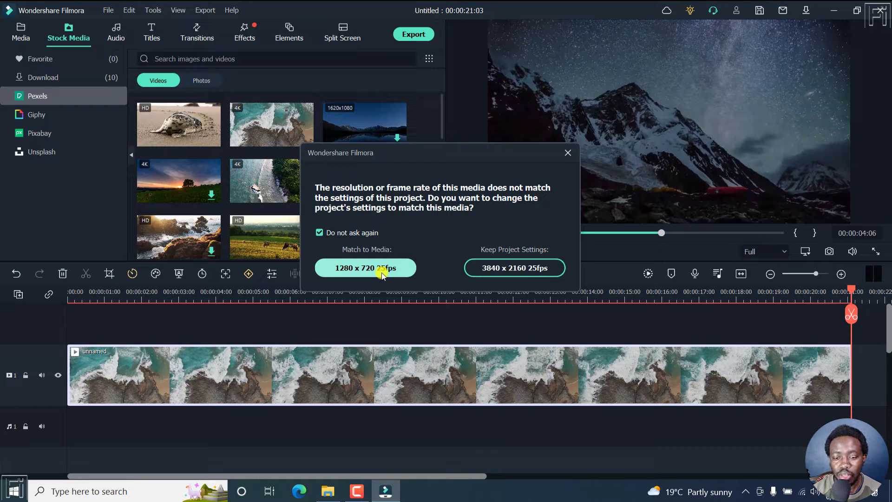
pyautogui.click(493, 269)
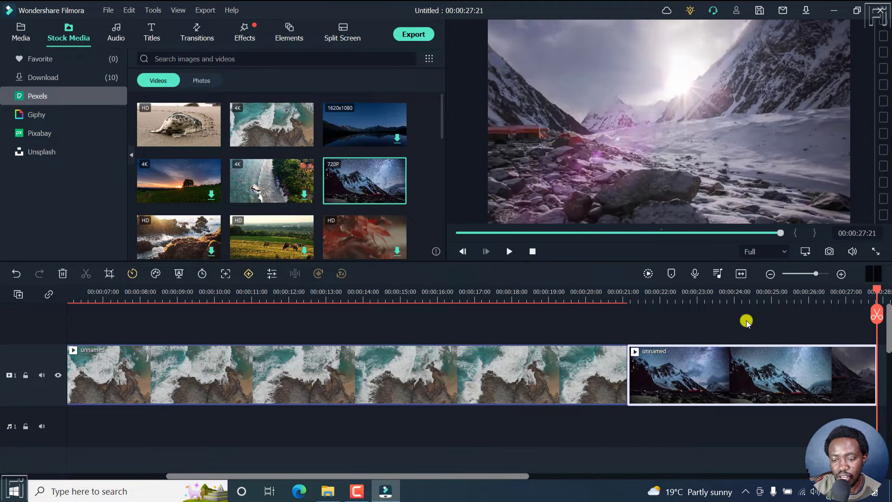
pyautogui.click(731, 291)
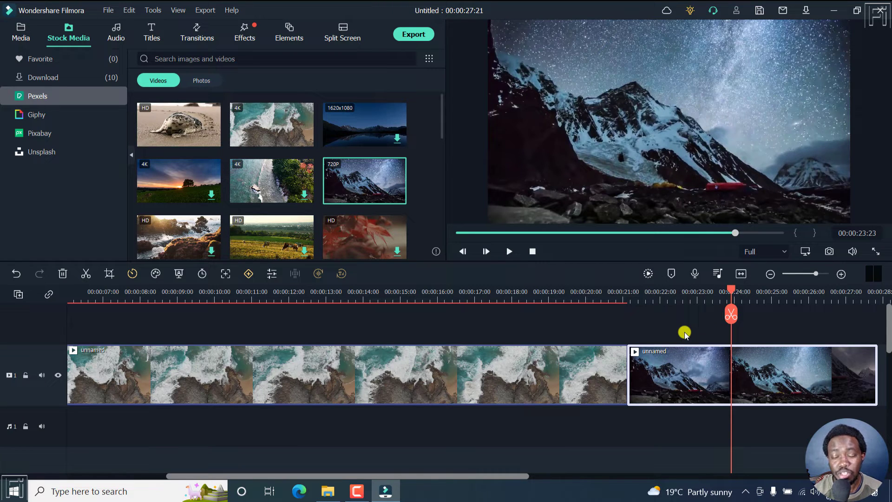
# Scrub to 00:00:20:02 in the coast clip and review the current project settings
pyautogui.click(608, 294)
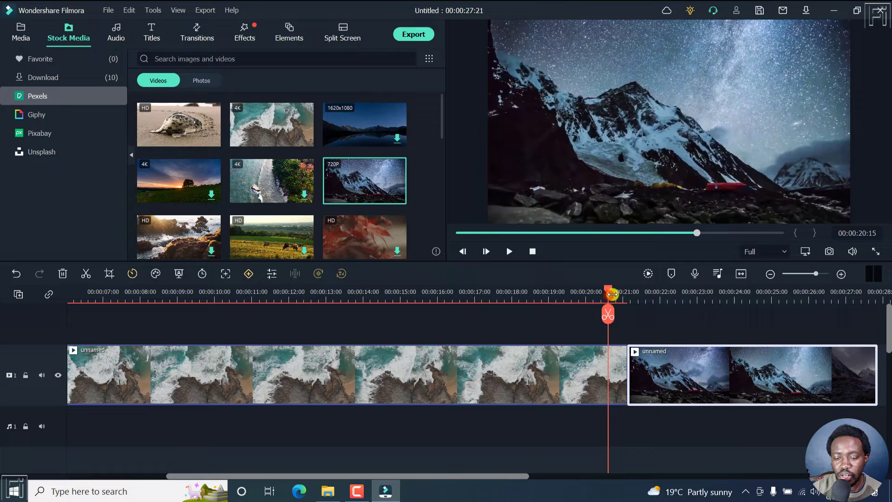
pyautogui.moveTo(612, 294); pyautogui.dragTo(590, 295)
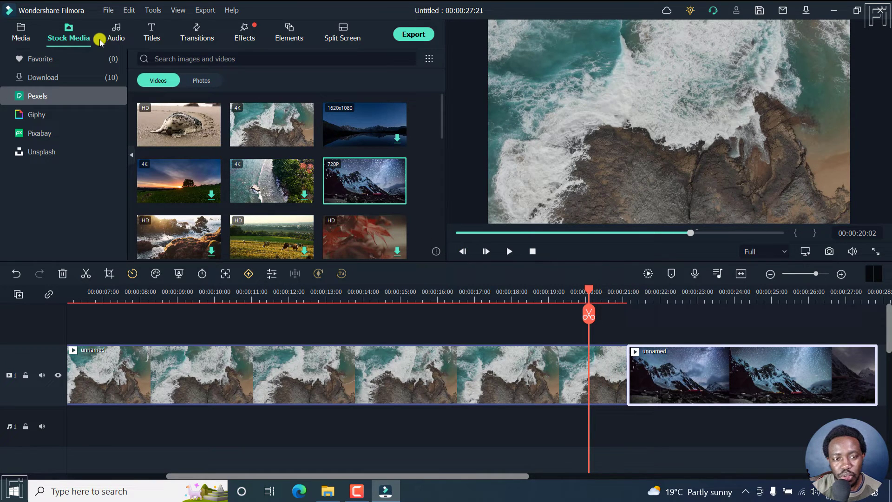
pyautogui.click(110, 10)
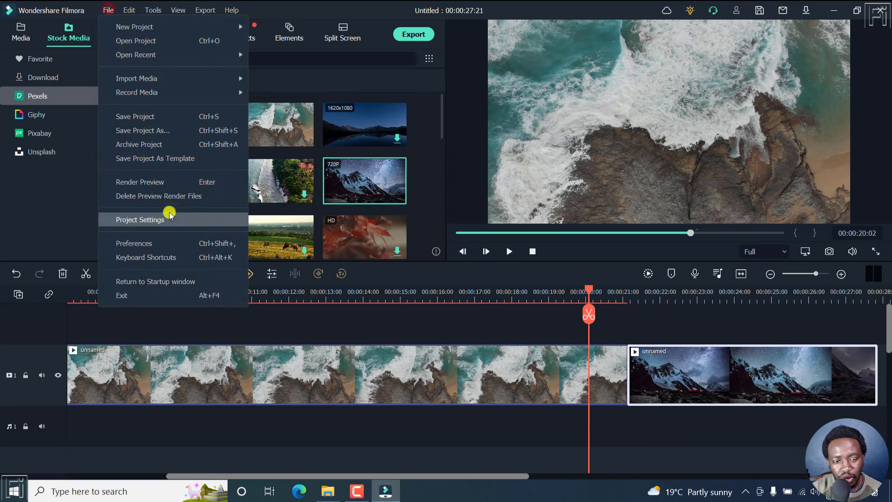
pyautogui.click(154, 218)
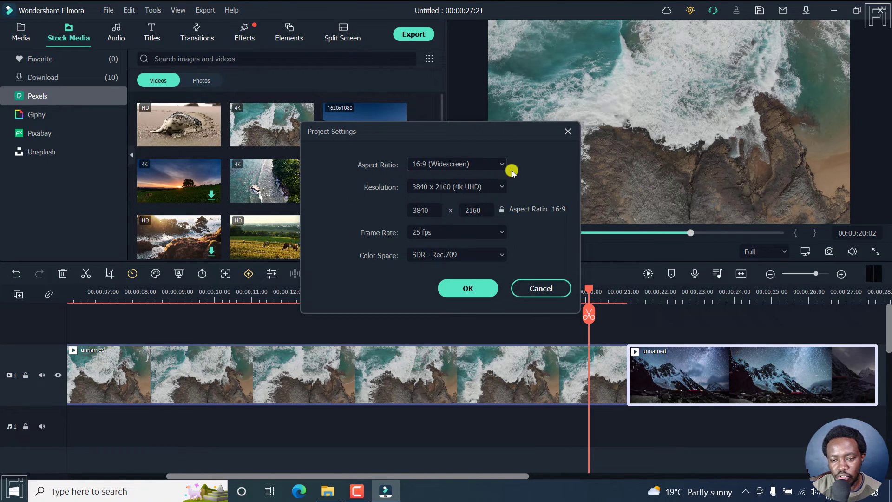
pyautogui.click(568, 132)
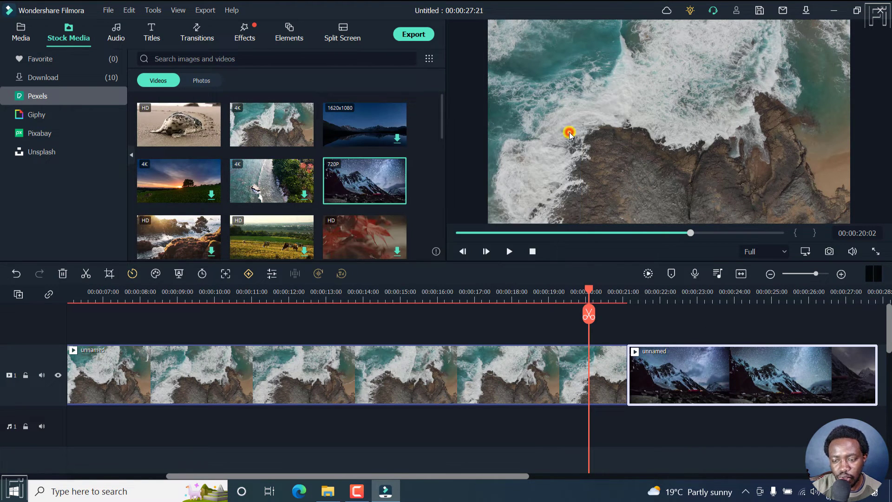
# Set a custom aspect ratio with 1280 x 720 resolution and apply it
pyautogui.click(807, 253)
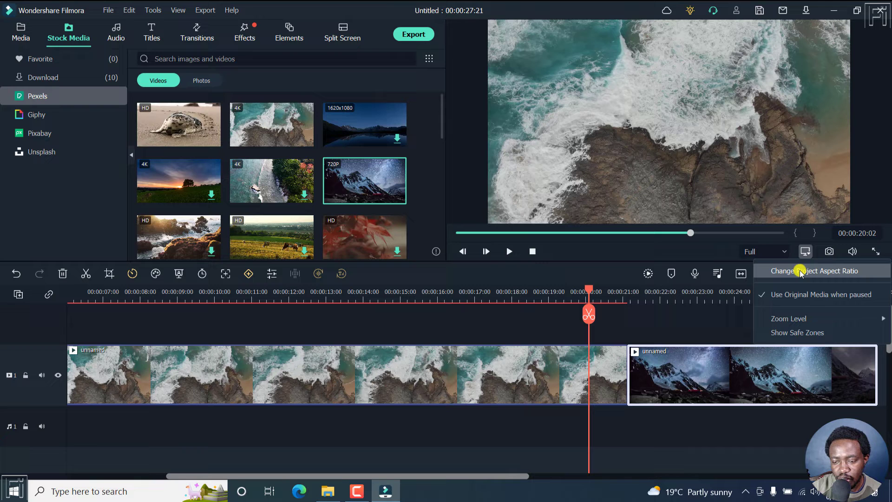
pyautogui.click(801, 271)
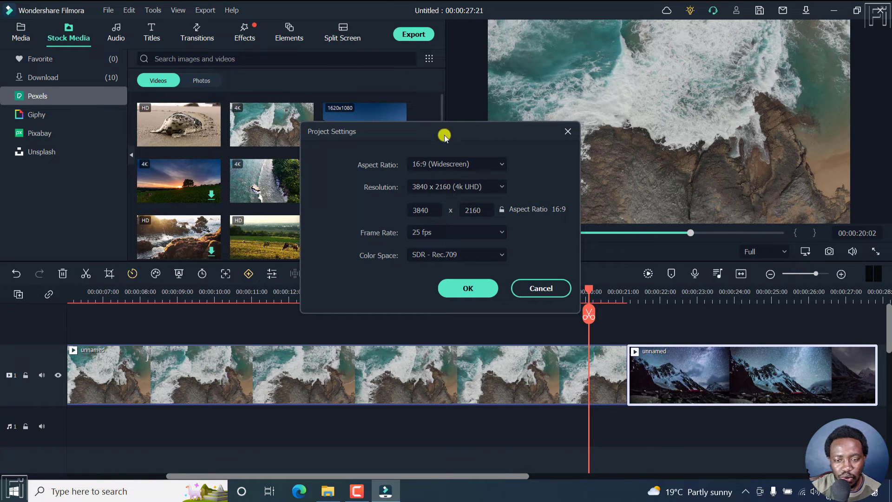
pyautogui.click(501, 165)
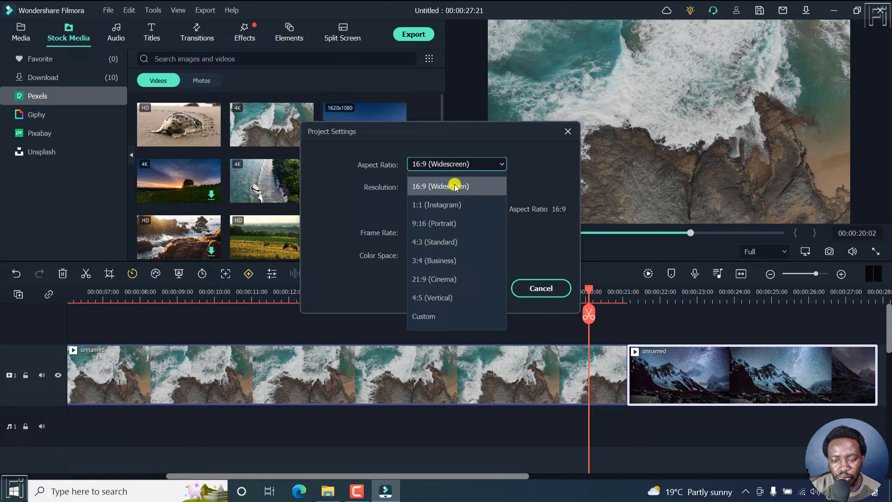
pyautogui.click(440, 319)
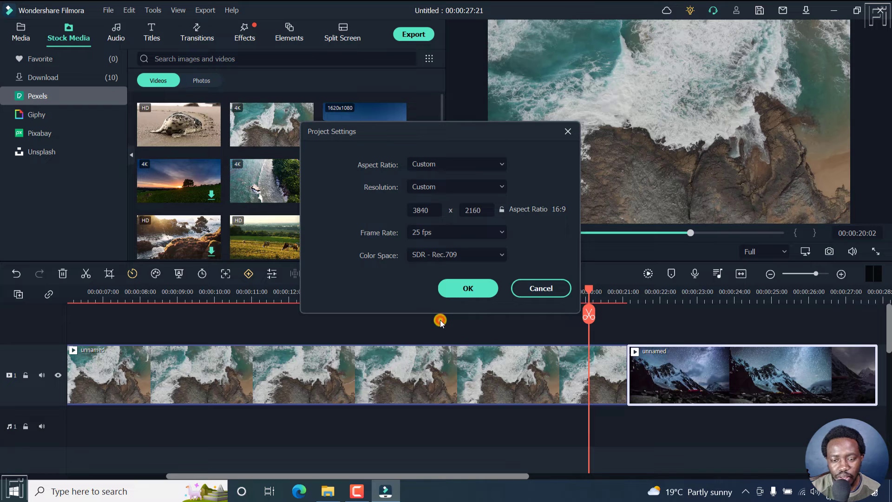
pyautogui.click(502, 185)
pyautogui.click(424, 206)
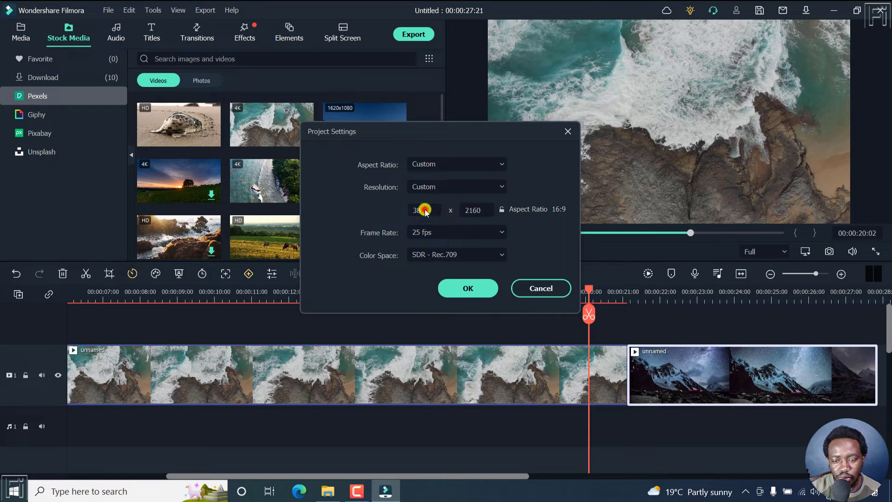
pyautogui.doubleClick(430, 212)
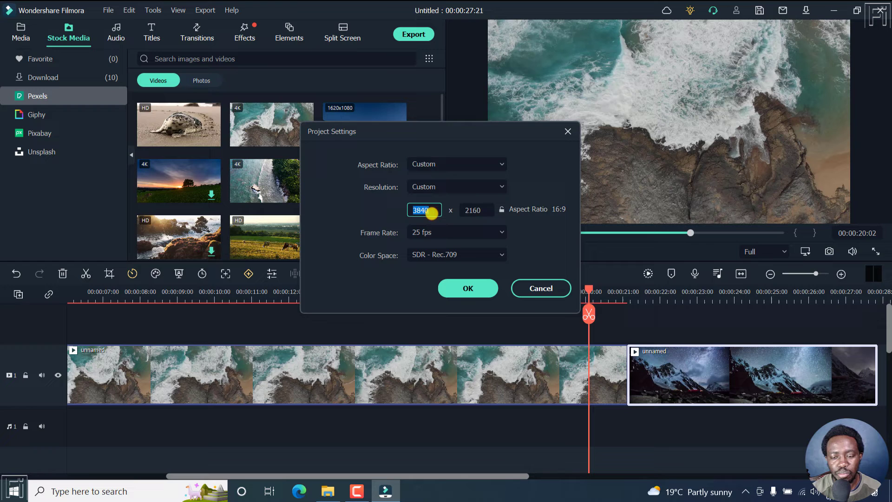
pyautogui.write('128')
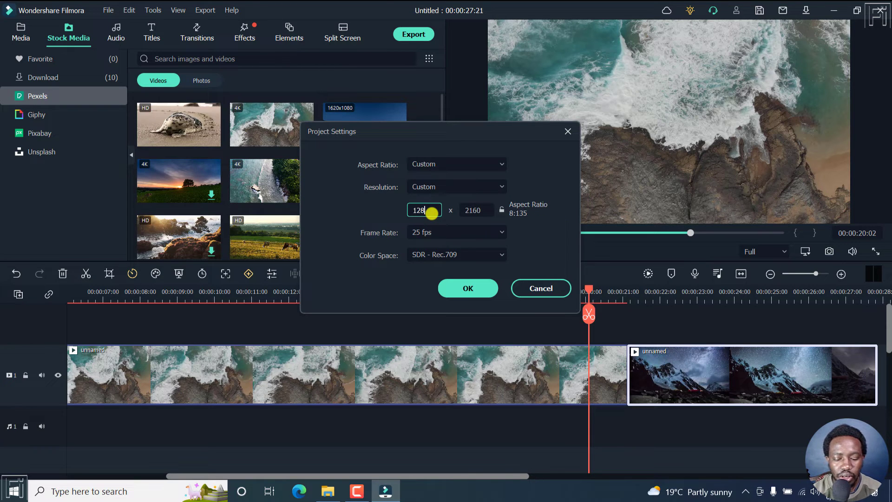
pyautogui.doubleClick(473, 210)
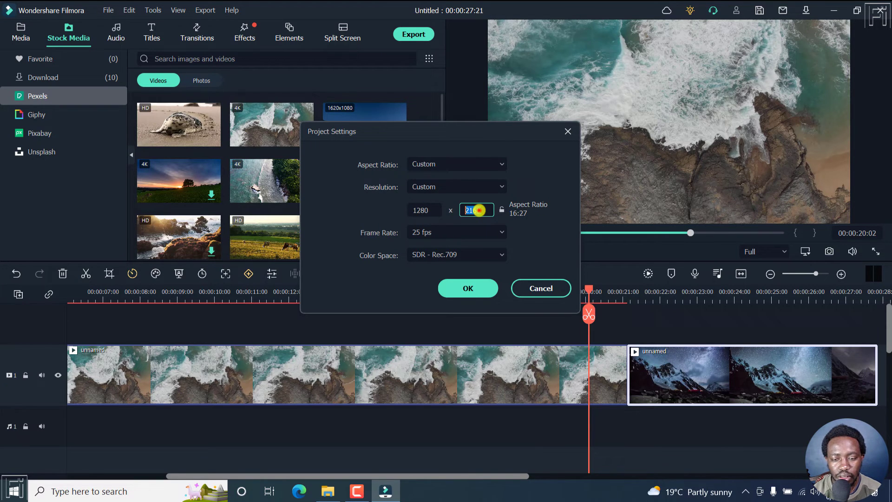
pyautogui.write('720')
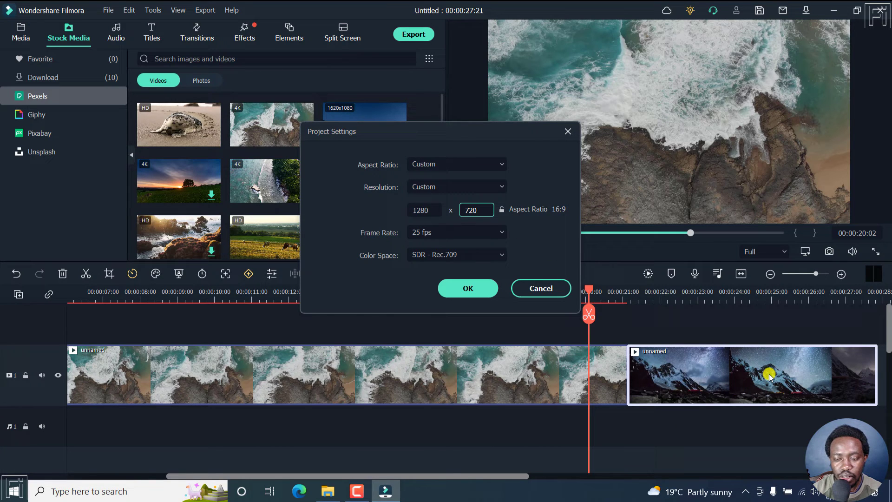
pyautogui.click(461, 291)
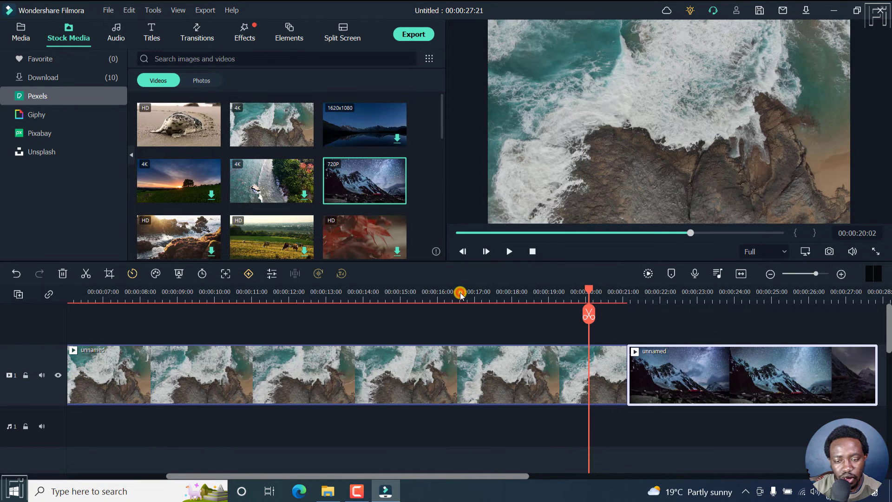
# Select the ocean clip and open Project Settings showing 16:9 at 1280 x 720
pyautogui.click(501, 349)
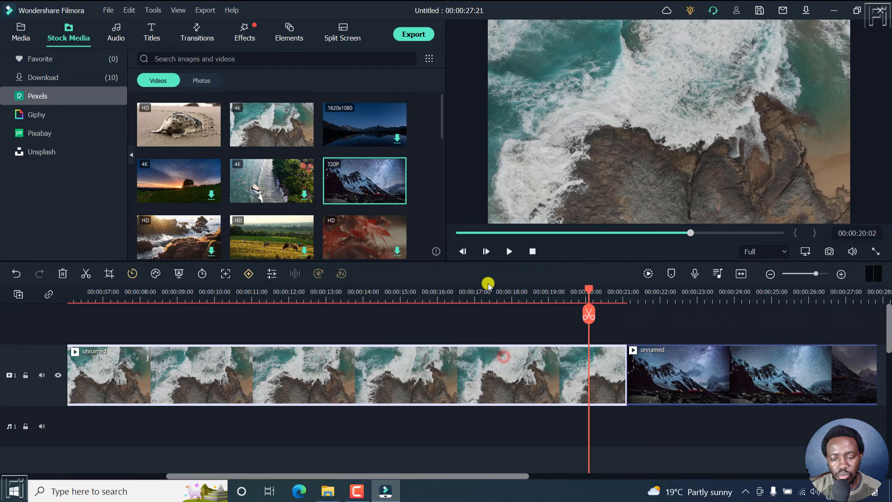
pyautogui.click(487, 304)
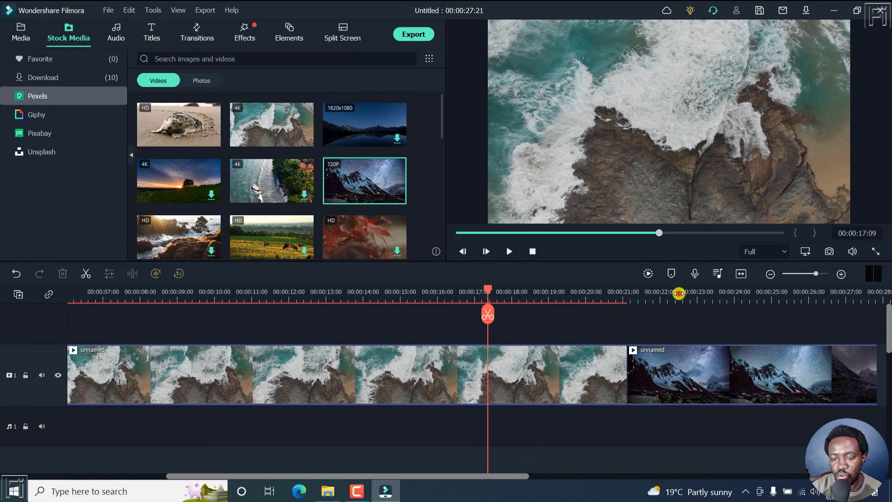
pyautogui.click(679, 293)
pyautogui.click(675, 371)
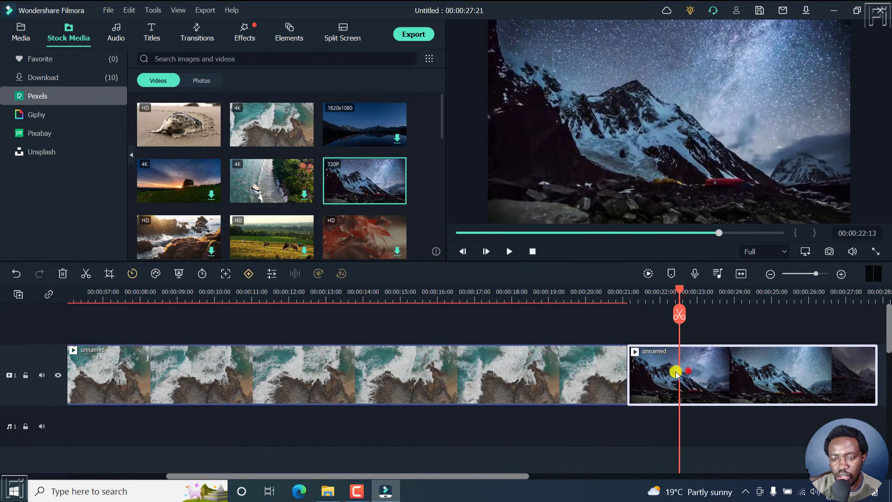
pyautogui.click(547, 294)
pyautogui.click(524, 376)
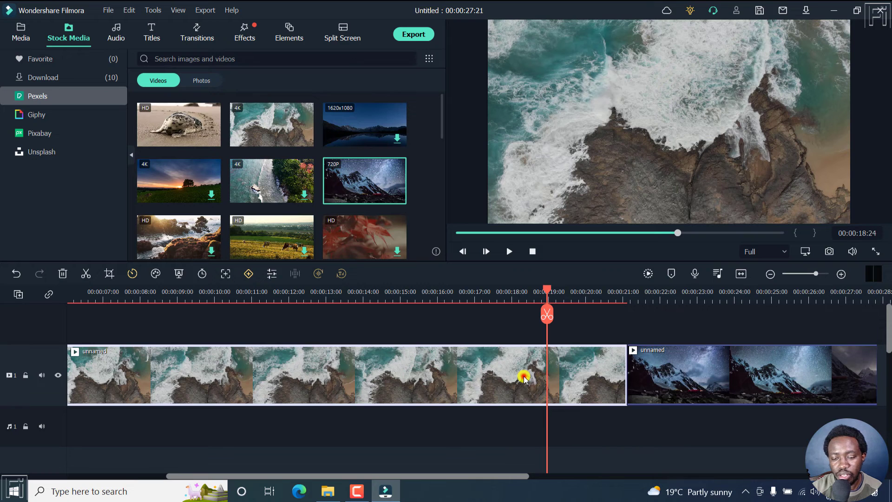
pyautogui.click(805, 253)
pyautogui.click(804, 267)
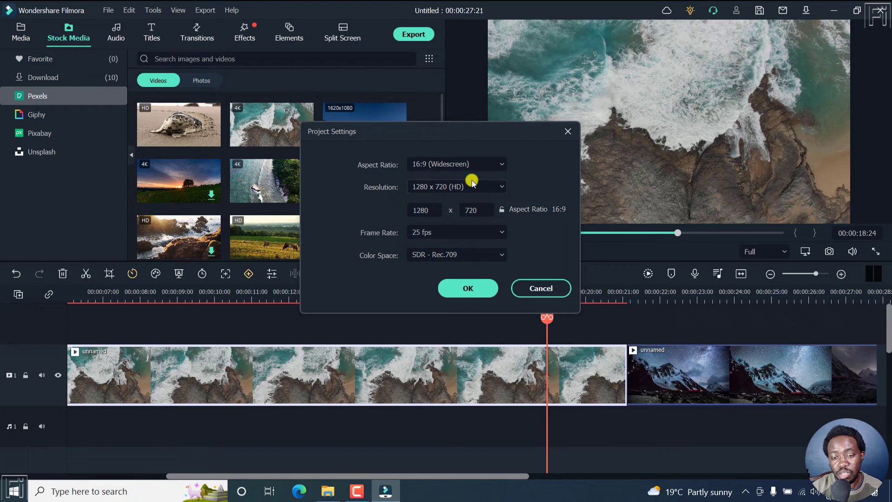
# Choose the 1:1 (Instagram) aspect ratio and apply the 1080 x 1080 settings
pyautogui.click(502, 166)
pyautogui.click(451, 207)
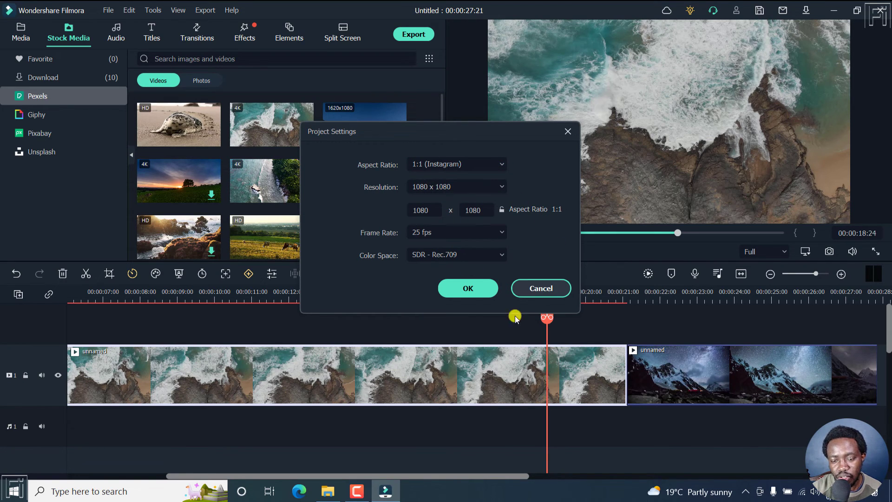
pyautogui.click(465, 286)
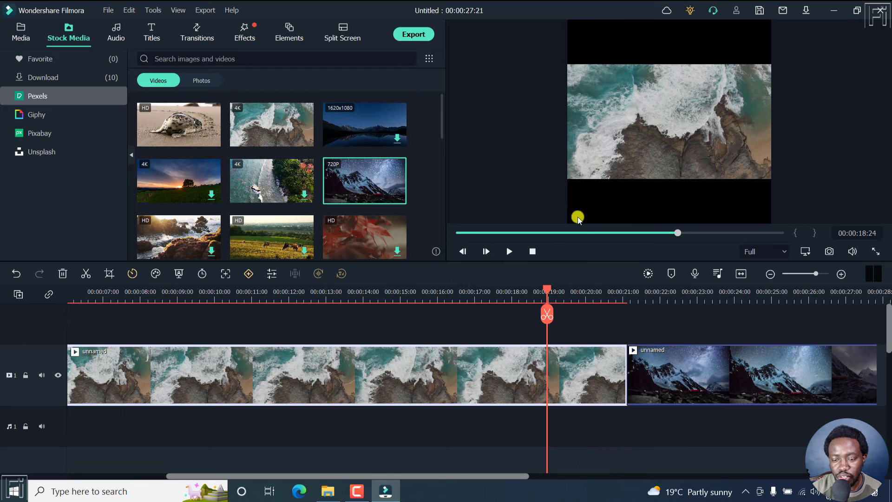
# Preview the mountain and ocean clips in the square frame
pyautogui.click(702, 293)
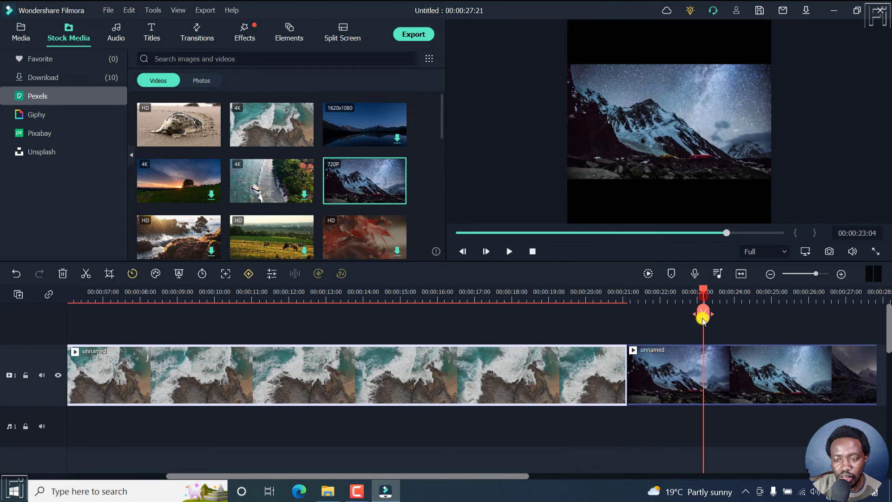
pyautogui.click(690, 383)
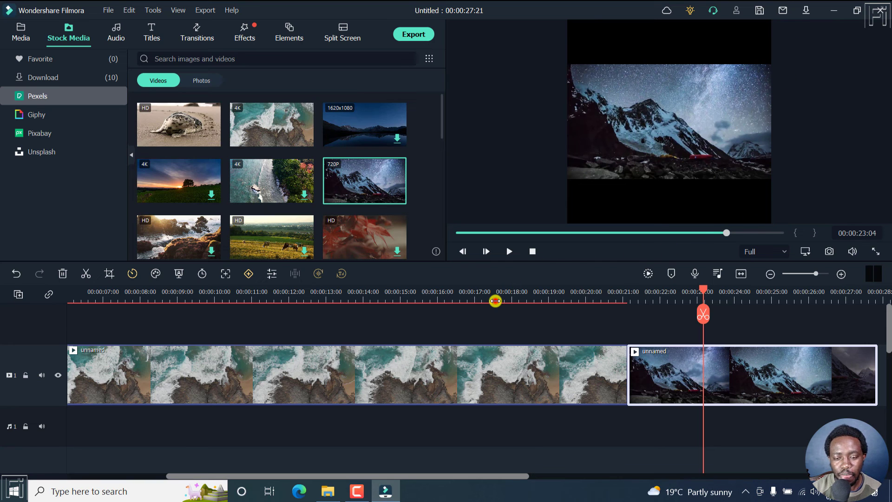
pyautogui.click(495, 301)
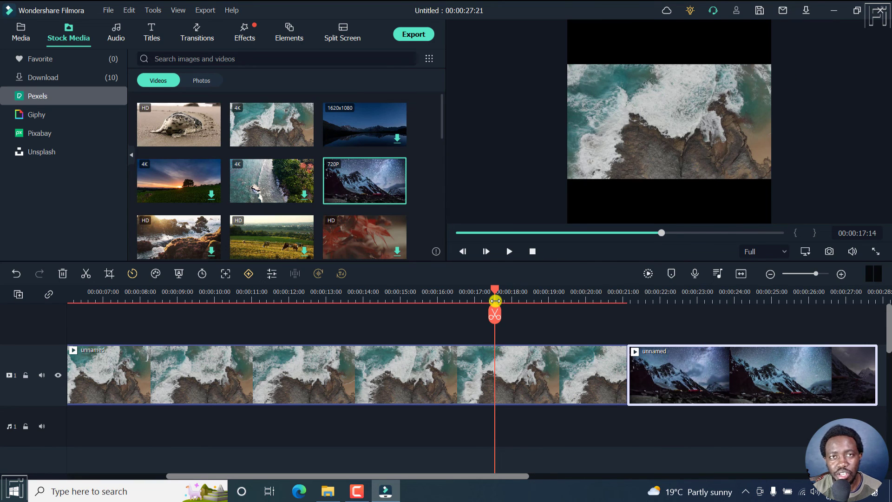